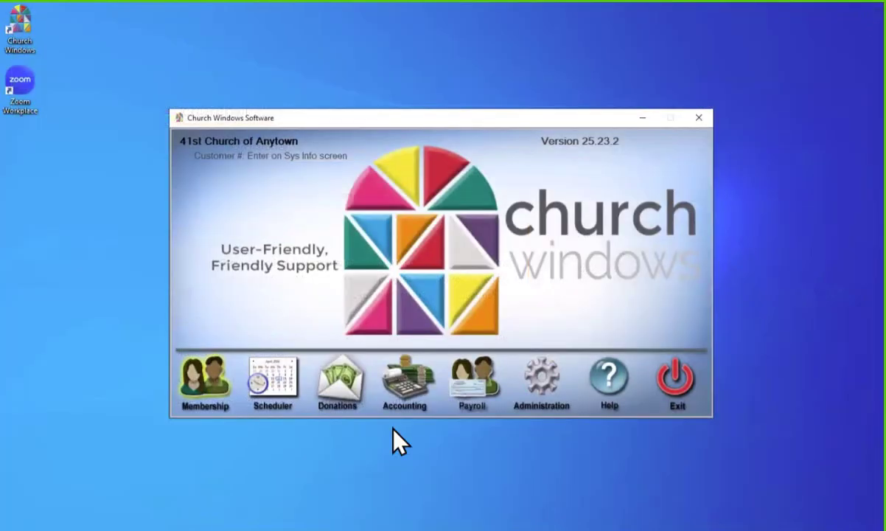
- Open the People records in Membership and browse forward through several family records
{"action": "left_click", "coordinate": [191, 361]}
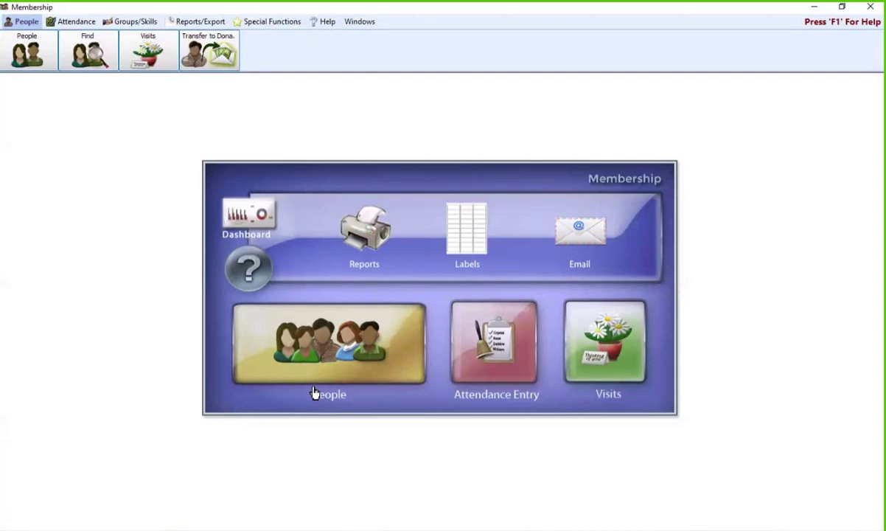
{"action": "left_click", "coordinate": [369, 351]}
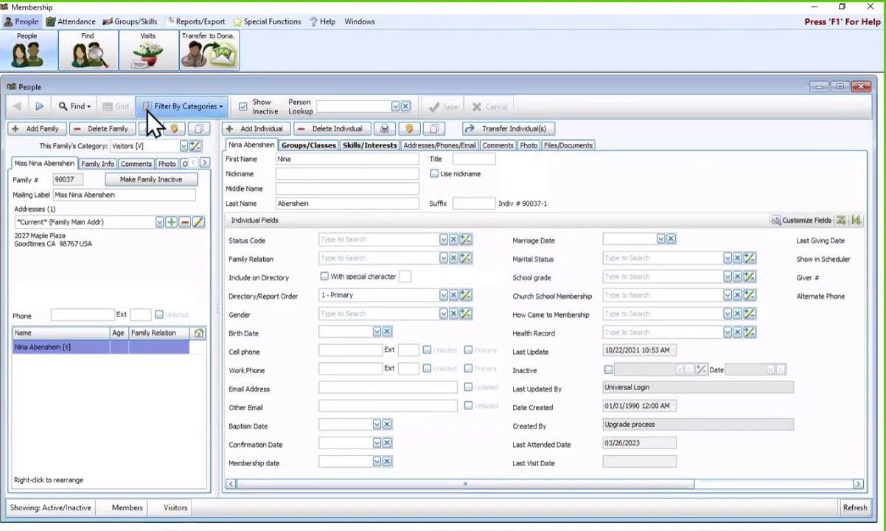
{"action": "left_click", "coordinate": [36, 106]}
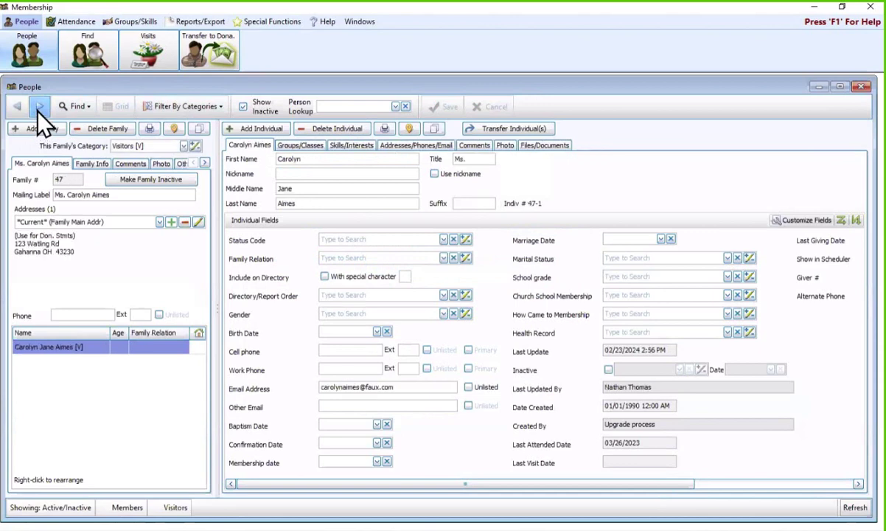
{"action": "left_click", "coordinate": [37, 107]}
{"action": "left_click", "coordinate": [37, 106]}
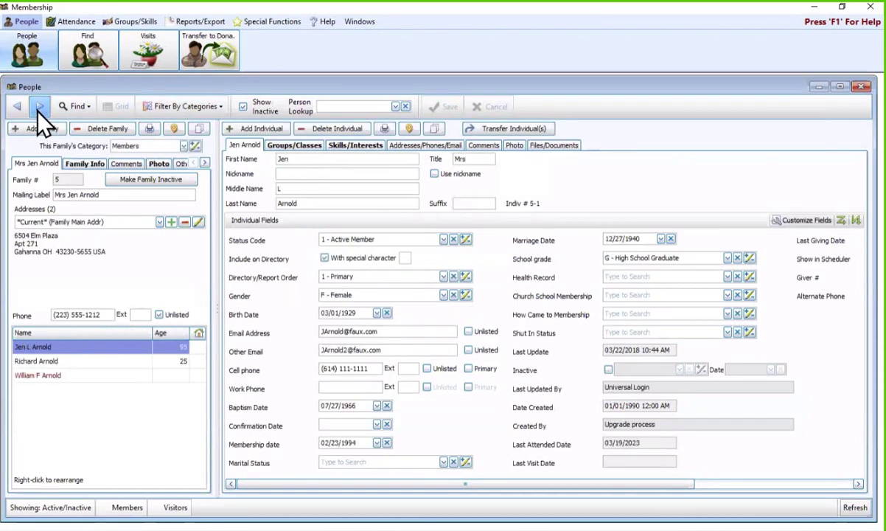
{"action": "left_click", "coordinate": [37, 106]}
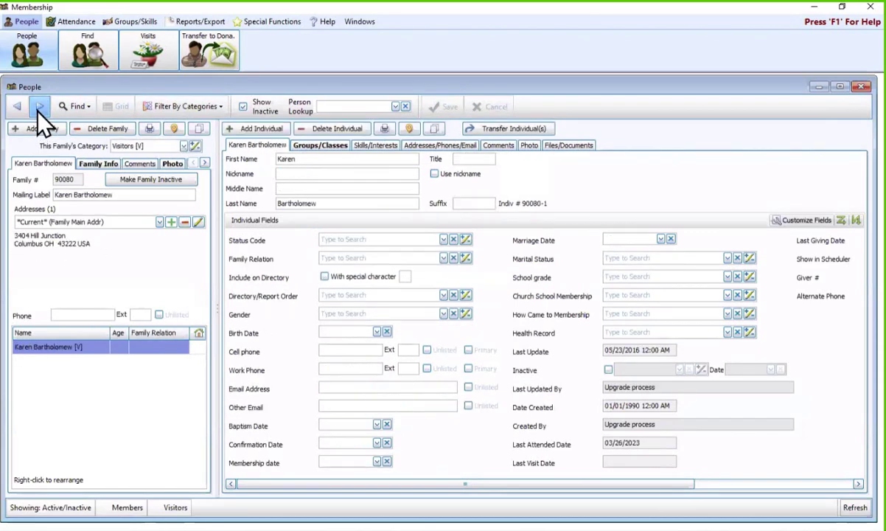
{"action": "left_click", "coordinate": [37, 107]}
{"action": "left_click", "coordinate": [37, 106]}
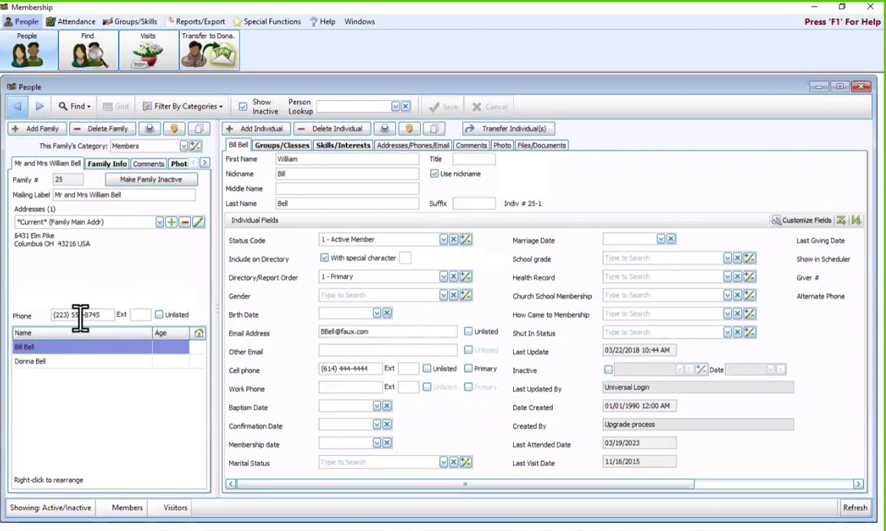
- View the family's second member and examine the available School grade choices down to High School Graduate
{"action": "left_click", "coordinate": [94, 362]}
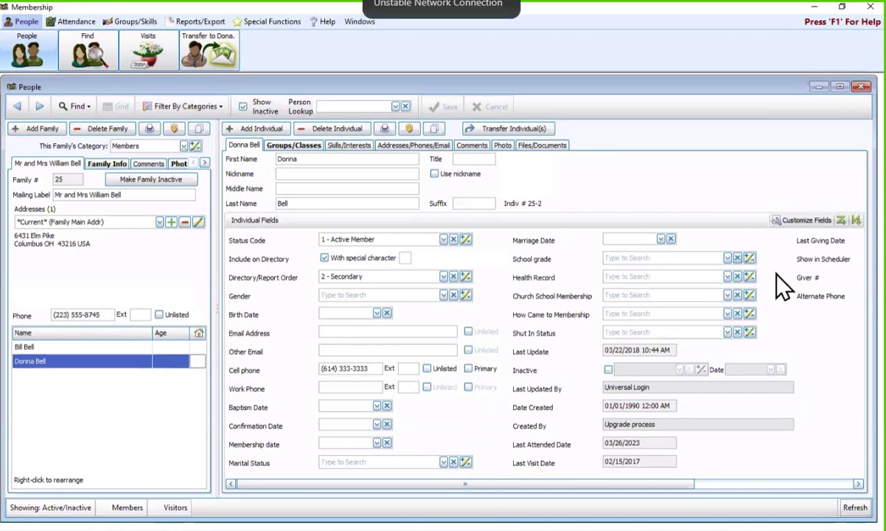
{"action": "left_click", "coordinate": [727, 257]}
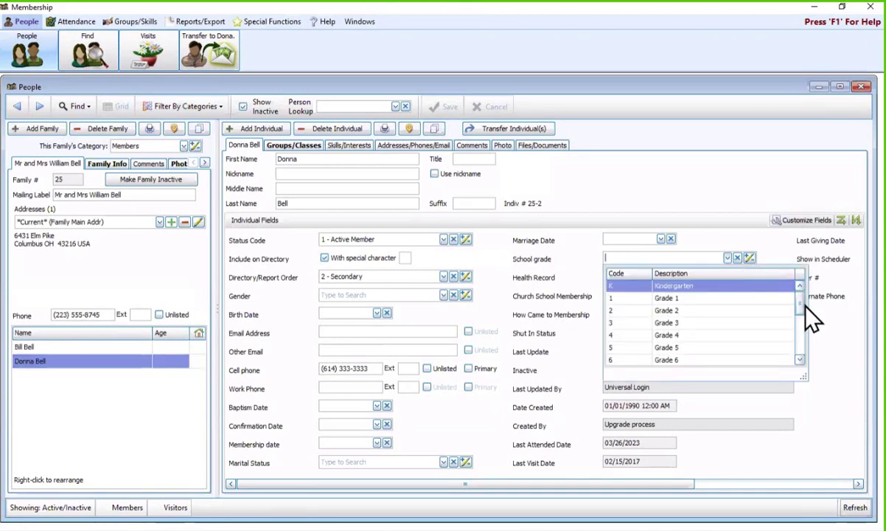
{"action": "left_click_drag", "start_coordinate": [804, 303], "coordinate": [801, 343]}
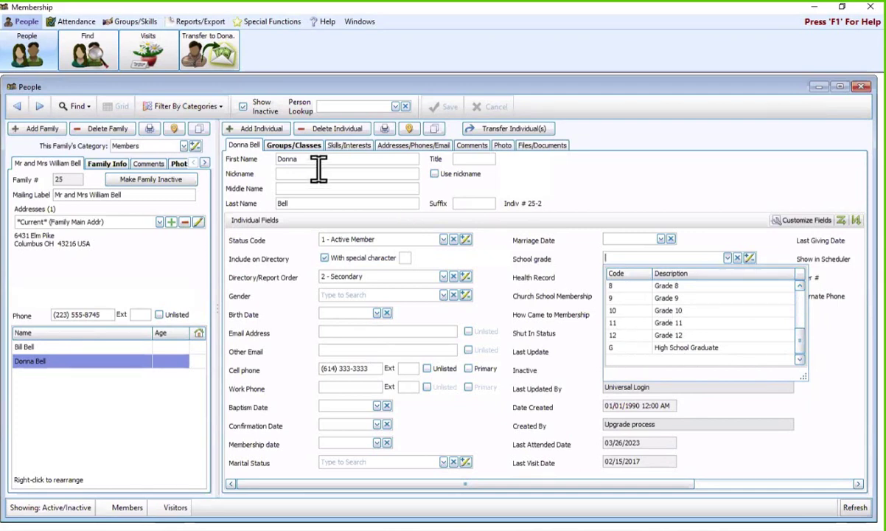
- Examine the Groups/Classes assignments of this member and the next families, widening the Group column to read the full names
{"action": "left_click", "coordinate": [288, 145]}
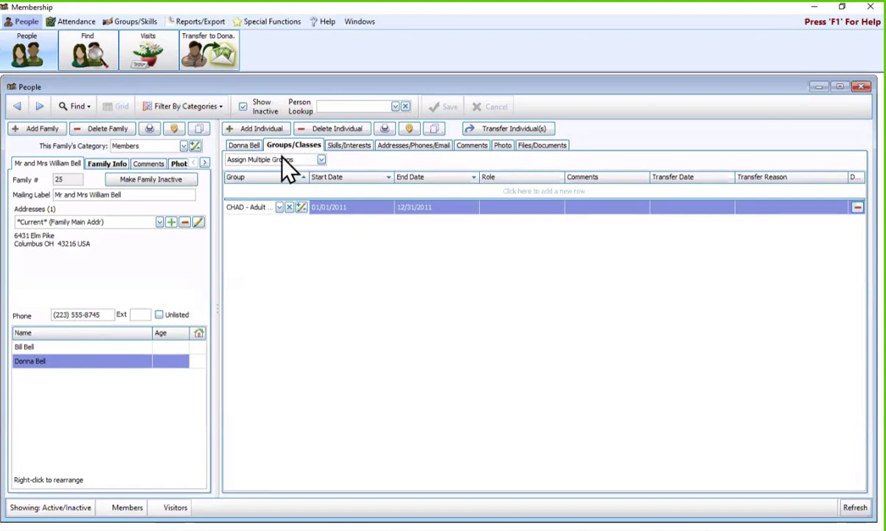
{"action": "left_click", "coordinate": [41, 107]}
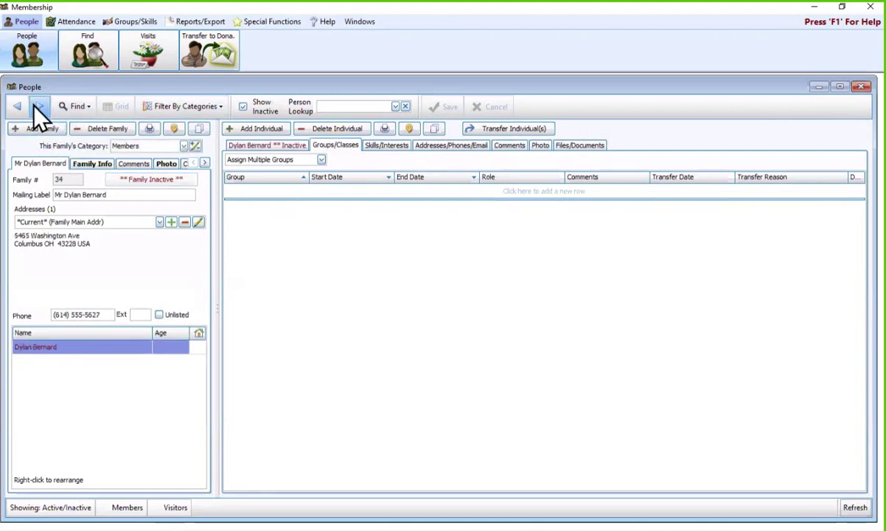
{"action": "left_click", "coordinate": [32, 102]}
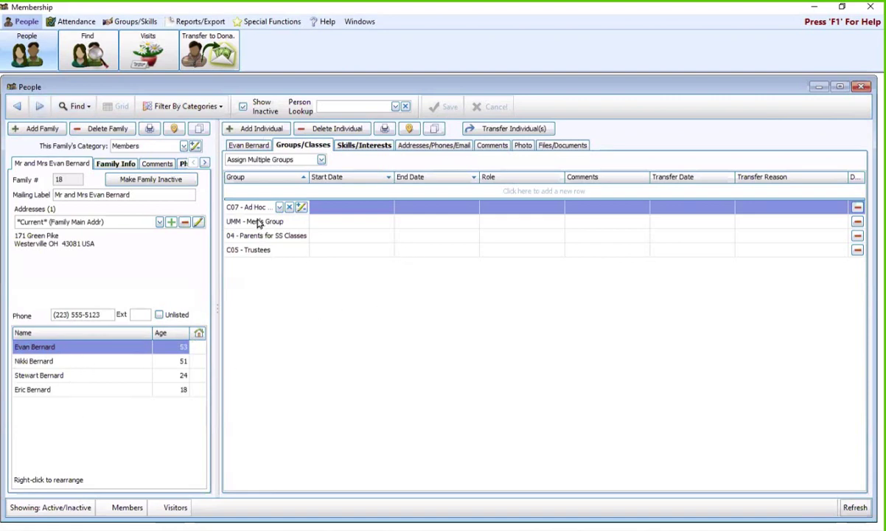
{"action": "left_click_drag", "start_coordinate": [309, 176], "coordinate": [359, 177]}
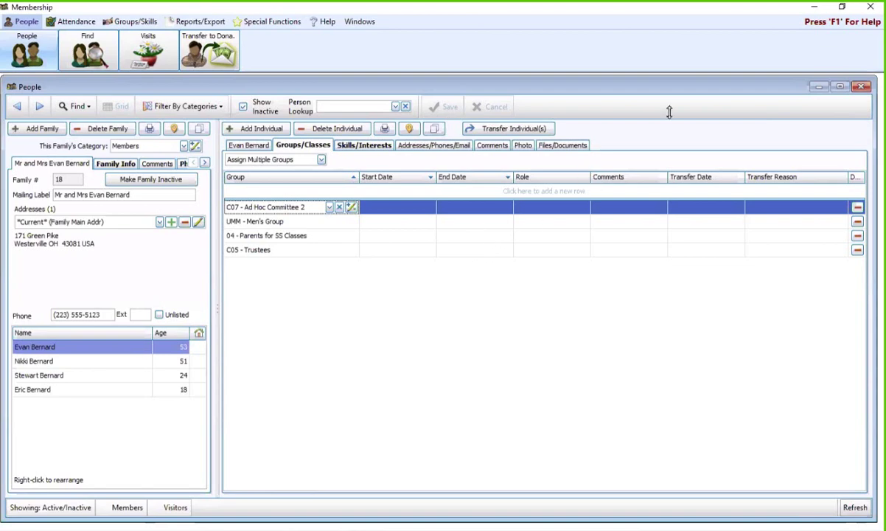
- Close the People records and open the Advance Groups/Classes function
{"action": "left_click", "coordinate": [860, 87]}
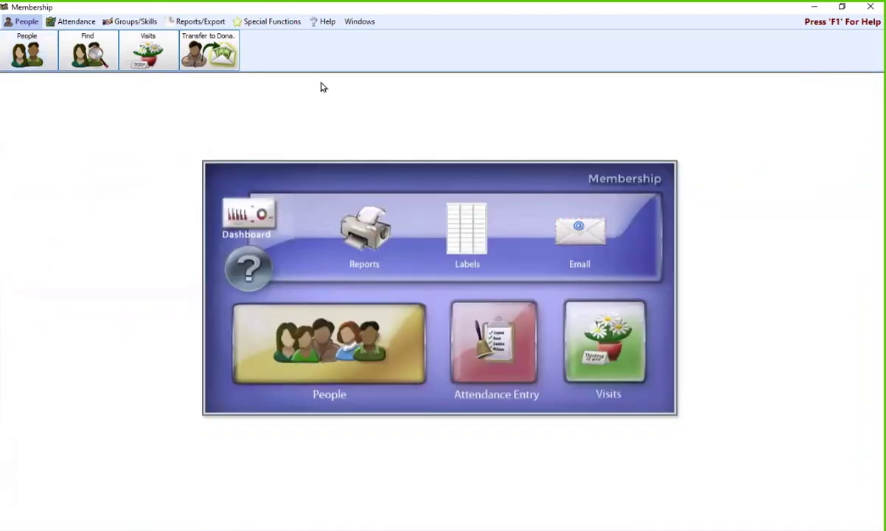
{"action": "left_click", "coordinate": [254, 21]}
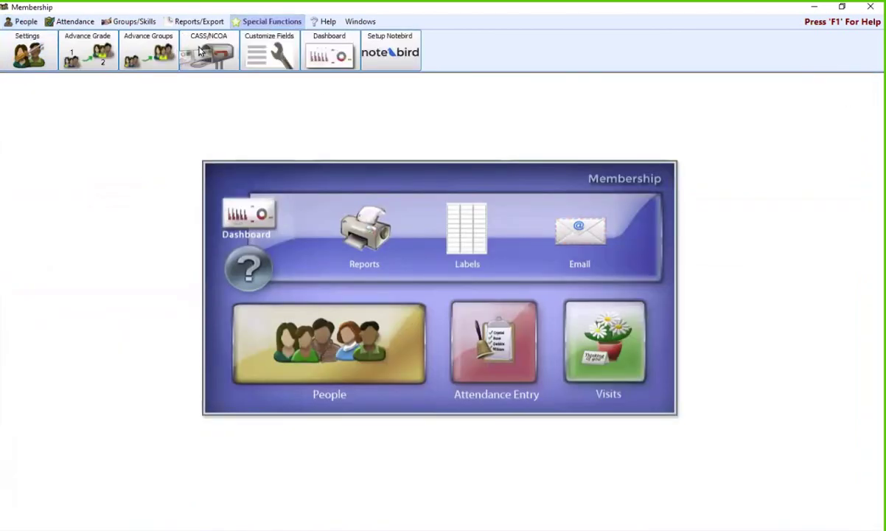
{"action": "left_click", "coordinate": [167, 54]}
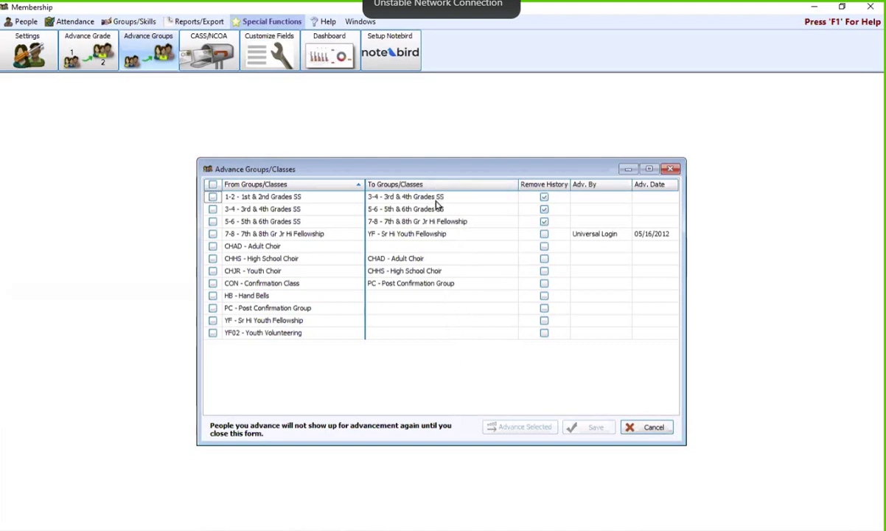
- Choose 3-4 - 3rd & 4th Grades SS as the group that 1-2 - 1st & 2nd Grades SS advances to
{"action": "left_click", "coordinate": [485, 197]}
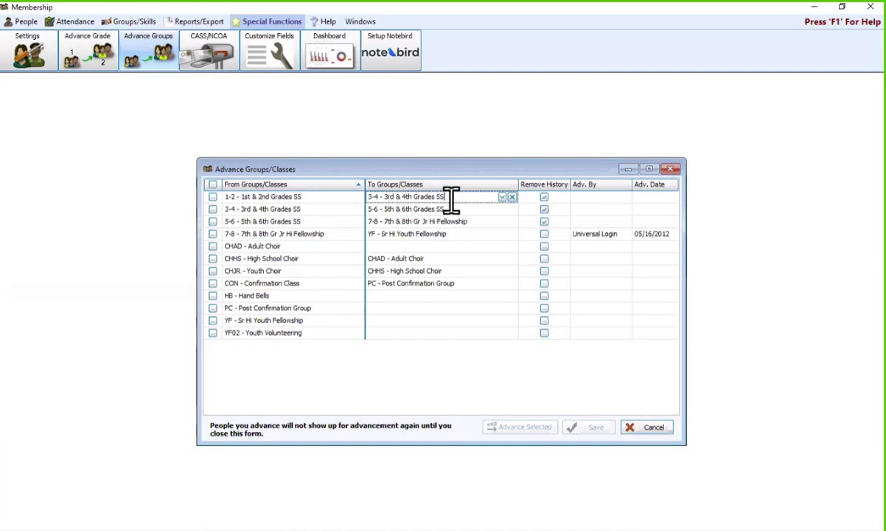
{"action": "left_click", "coordinate": [243, 196]}
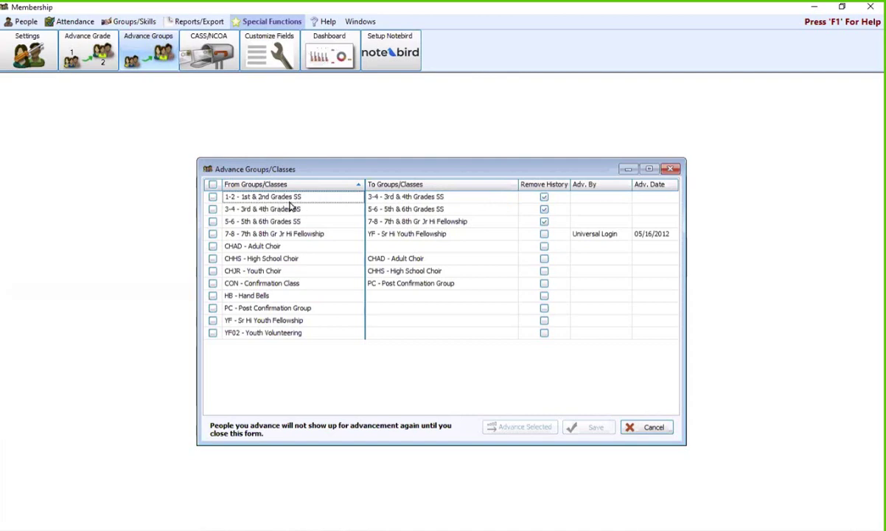
{"action": "left_click", "coordinate": [453, 198]}
{"action": "left_click", "coordinate": [502, 197]}
{"action": "left_click", "coordinate": [453, 223]}
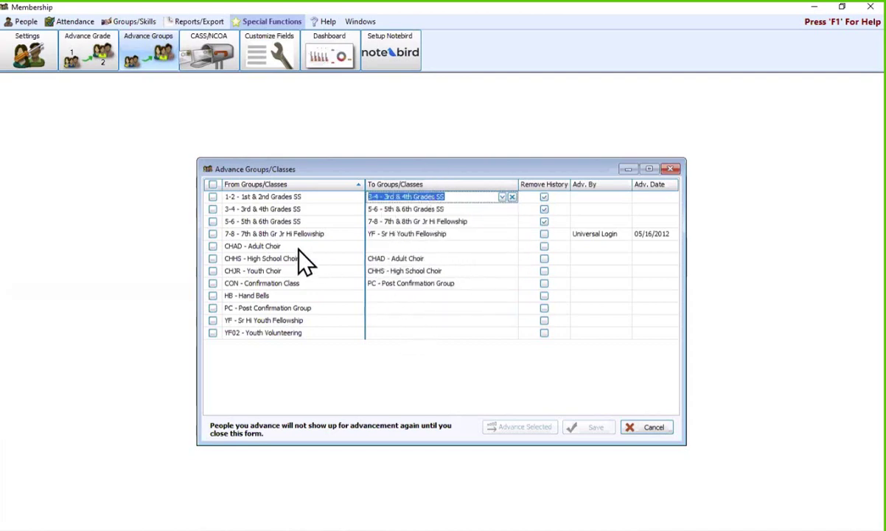
- Examine the destination choices for the Adult Choir and the destinations assigned to the 3rd & 4th and 5th & 6th Grades SS
{"action": "left_click", "coordinate": [464, 246]}
{"action": "left_click", "coordinate": [502, 245]}
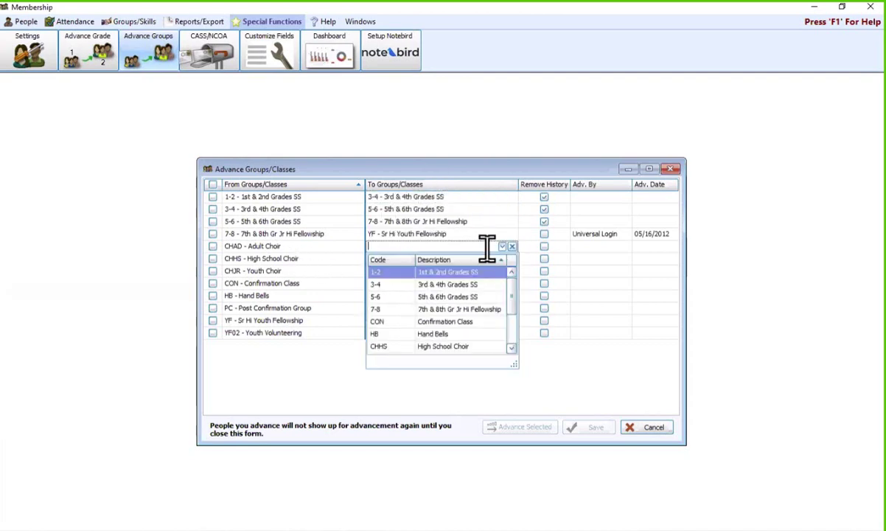
{"action": "left_click", "coordinate": [507, 251]}
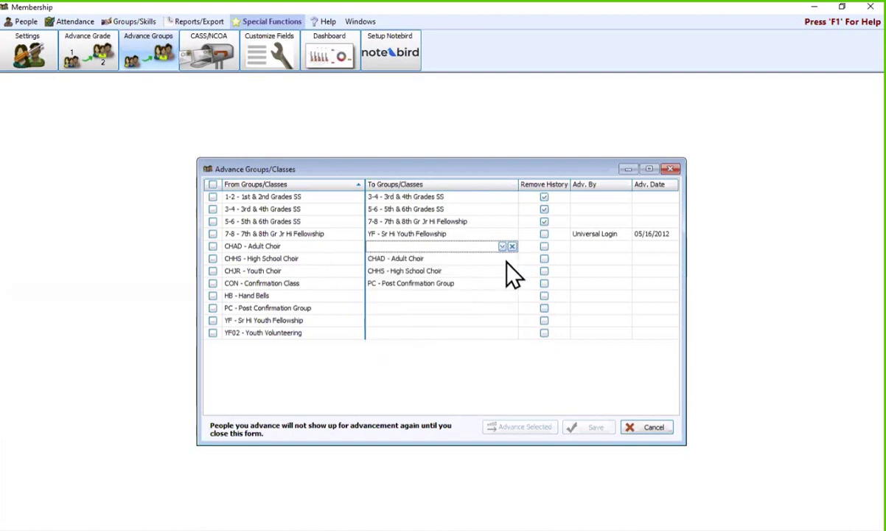
{"action": "left_click", "coordinate": [271, 212]}
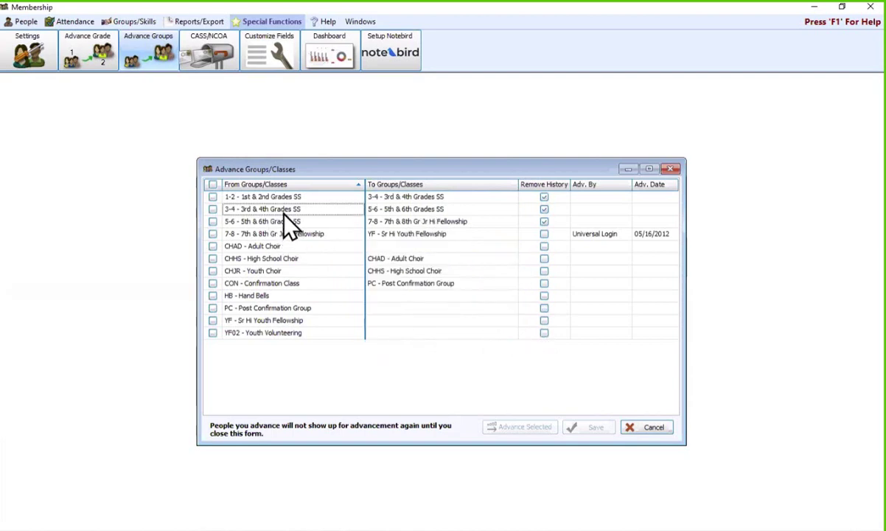
{"action": "left_click", "coordinate": [387, 214]}
{"action": "left_click", "coordinate": [394, 224]}
{"action": "left_click", "coordinate": [396, 224]}
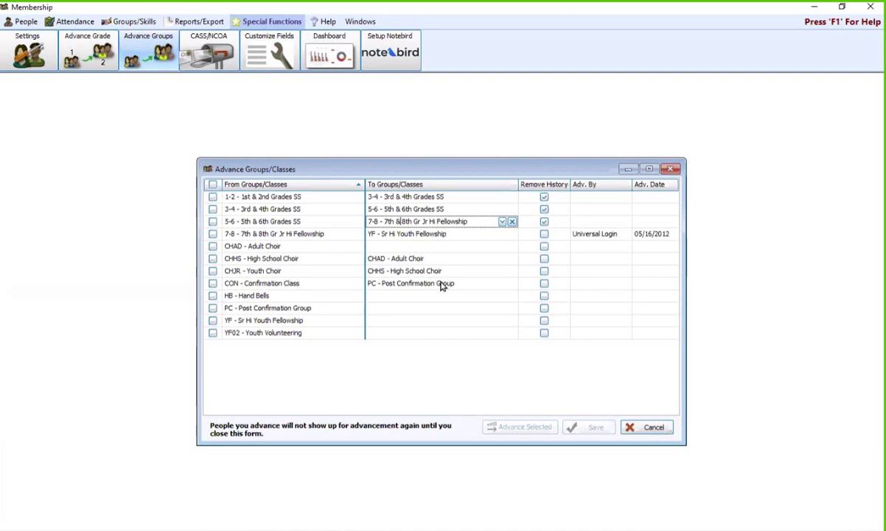
- Mark the 1-2, 3-4 and 5-6 SS classes and the 7-8 Jr Hi Fellowship for advancement
{"action": "left_click", "coordinate": [212, 197]}
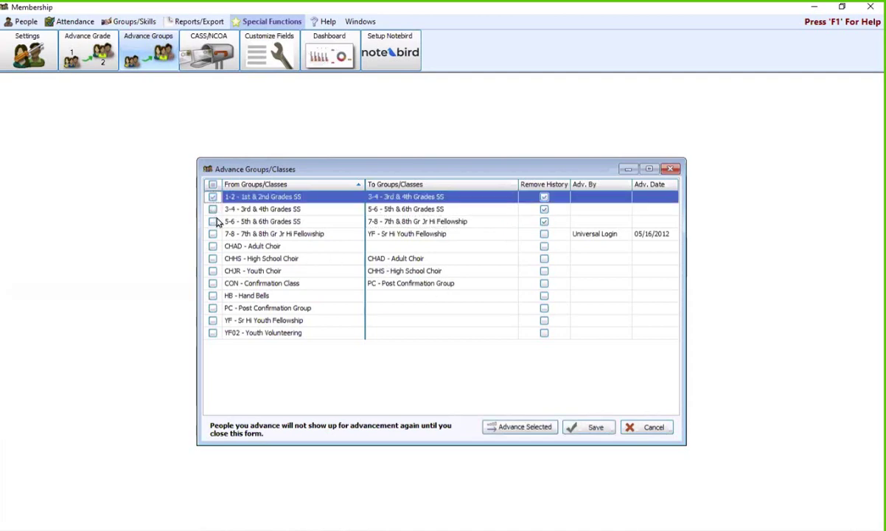
{"action": "left_click", "coordinate": [212, 209]}
{"action": "left_click", "coordinate": [213, 221]}
{"action": "left_click", "coordinate": [213, 234]}
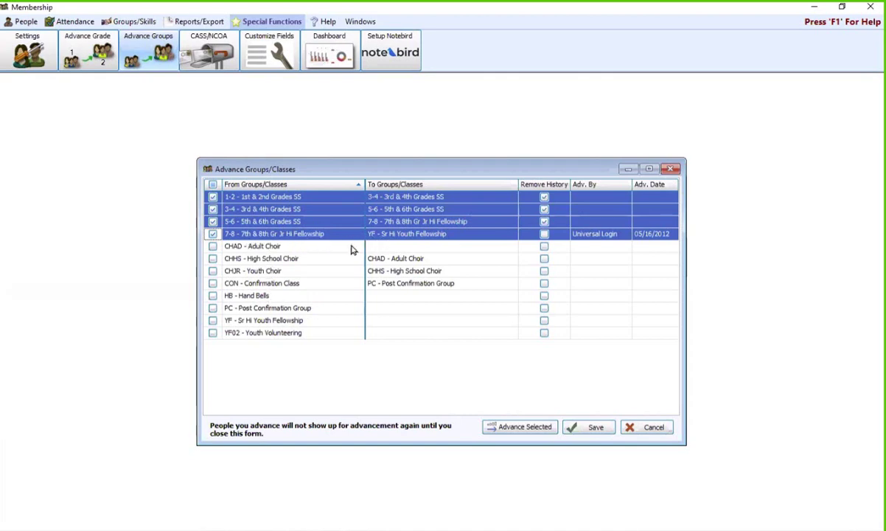
- Choose YF - Sr Hi Youth Fellowship as the destination for the 7th & 8th Gr Jr Hi Fellowship
{"action": "left_click", "coordinate": [458, 235]}
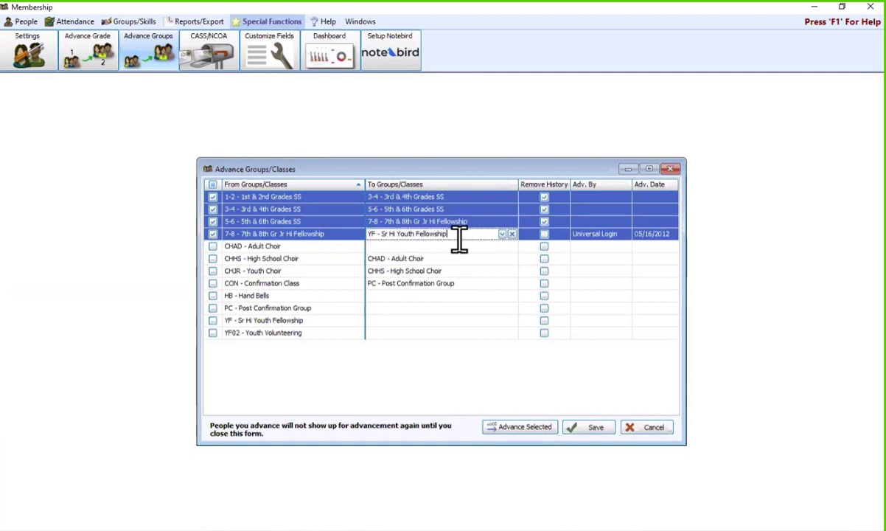
{"action": "left_click", "coordinate": [501, 234]}
{"action": "left_click", "coordinate": [456, 309]}
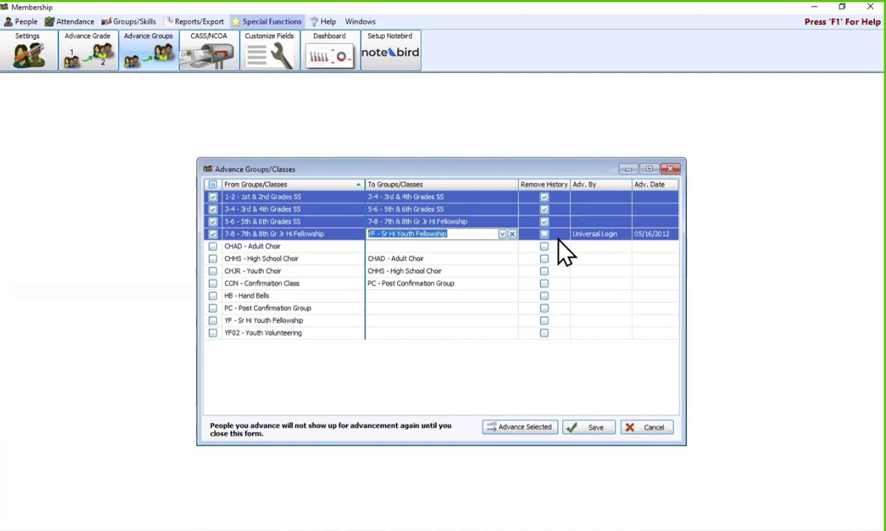
- Turn off Remove History for the 1-2, 3-4 and 5-6 SS classes and save the advancement setup
{"action": "left_click", "coordinate": [544, 197]}
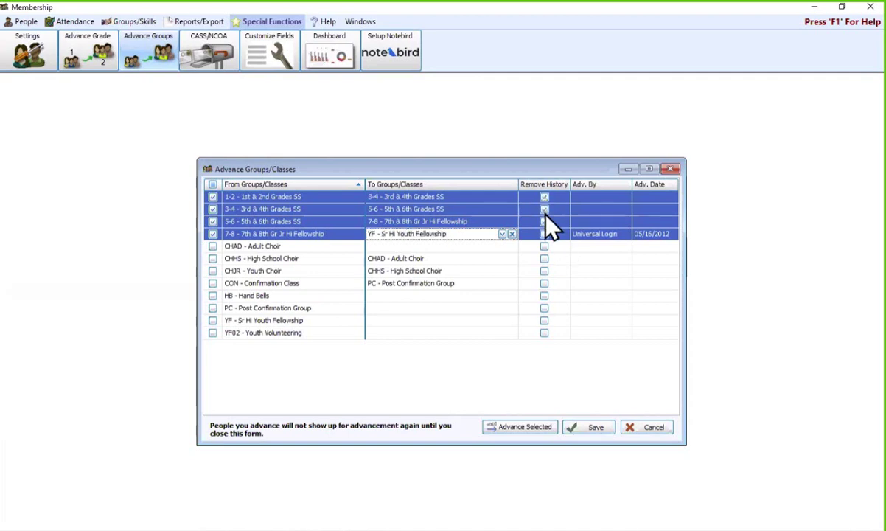
{"action": "left_click", "coordinate": [544, 222]}
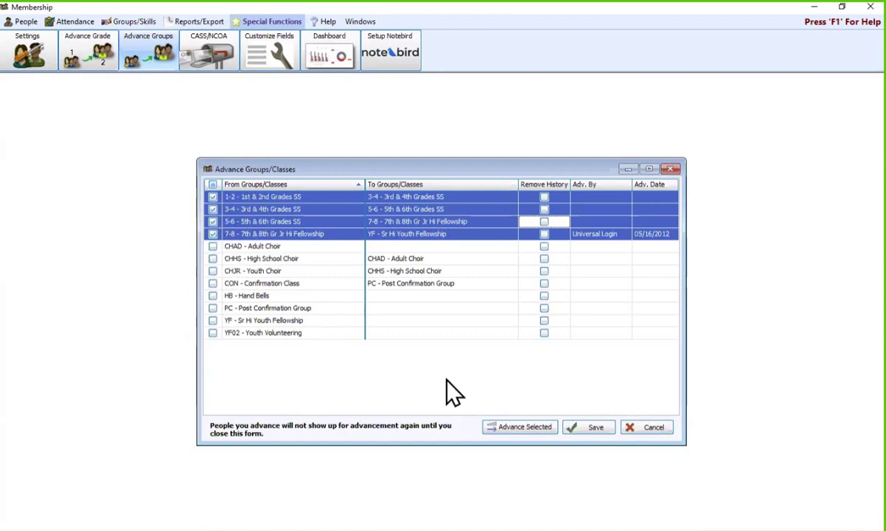
{"action": "left_click", "coordinate": [590, 427]}
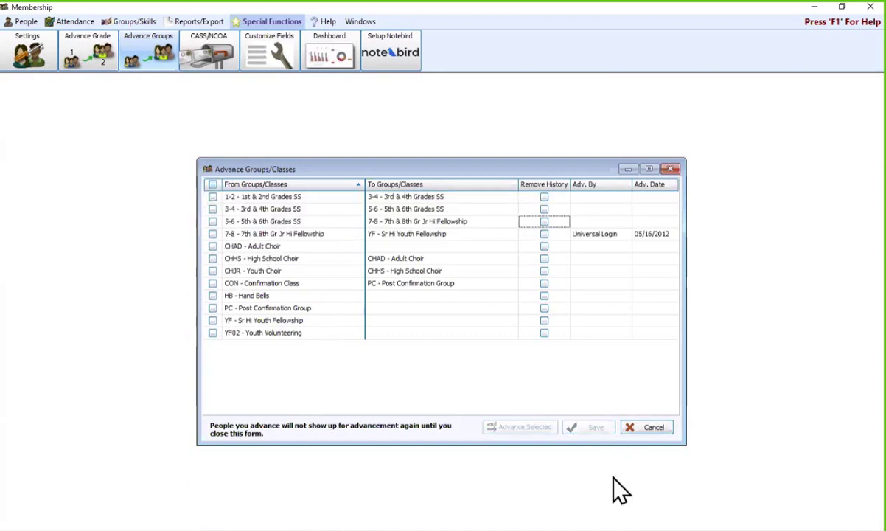
- Select the 1-2, 3-4, 5-6 and 7-8 groups again and start advancing them
{"action": "left_click", "coordinate": [212, 197]}
{"action": "left_click", "coordinate": [212, 209]}
{"action": "left_click", "coordinate": [212, 221]}
{"action": "left_click", "coordinate": [213, 233]}
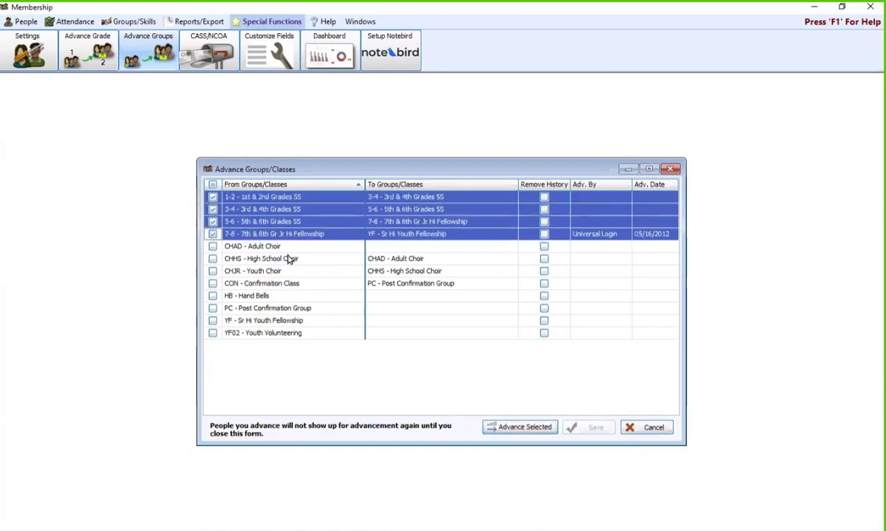
{"action": "left_click", "coordinate": [519, 430]}
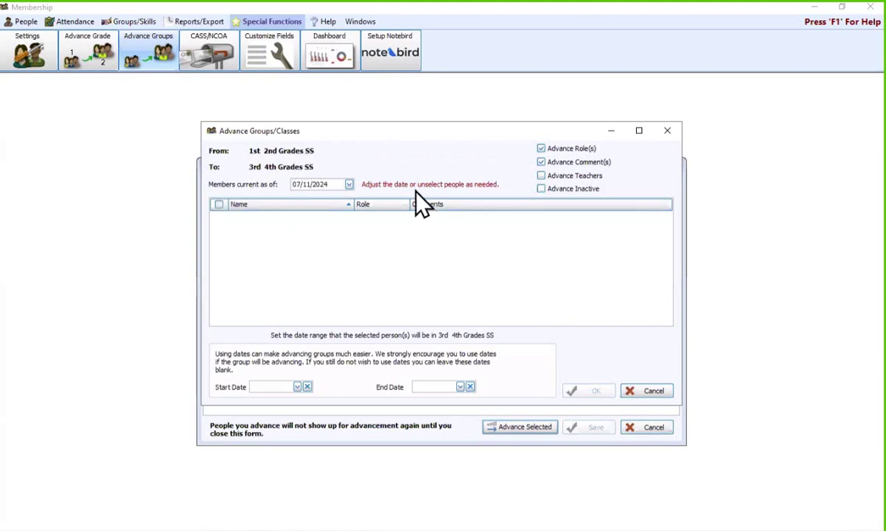
- Skip advancing the 1st & 2nd Grades SS and select all 3rd & 4th Grades SS members except the first two listed
{"action": "left_click", "coordinate": [652, 392]}
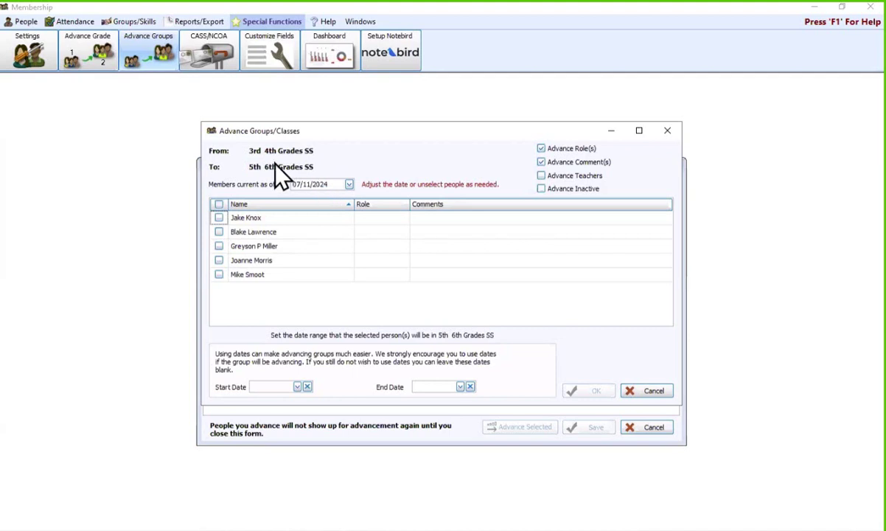
{"action": "left_click", "coordinate": [218, 204]}
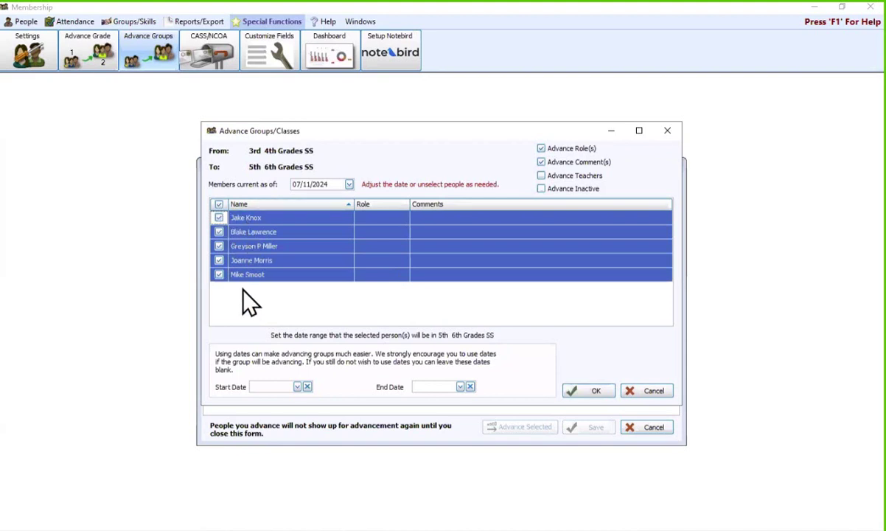
{"action": "left_click", "coordinate": [218, 219]}
{"action": "left_click", "coordinate": [219, 232]}
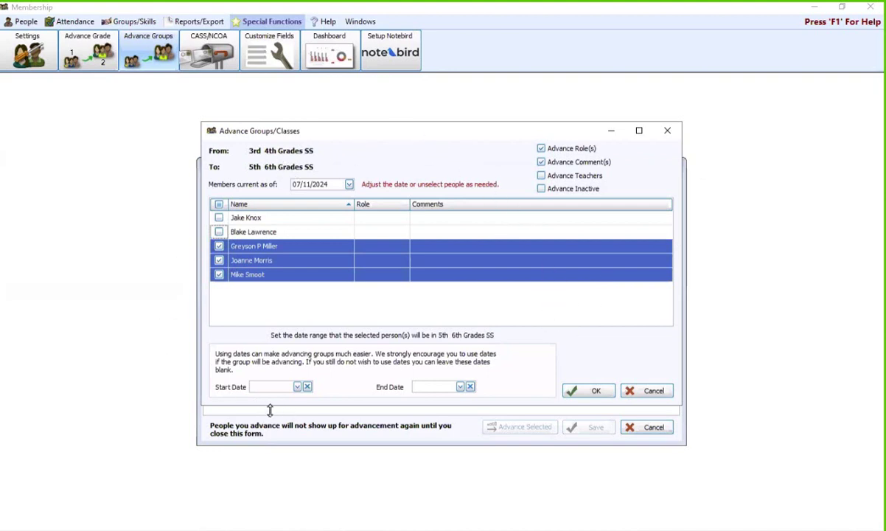
- Advance the selected 3rd & 4th Grades SS members to 5th & 6th Grades SS with start date 08/01/2024 and end date 07/31/2025
{"action": "left_click", "coordinate": [274, 386]}
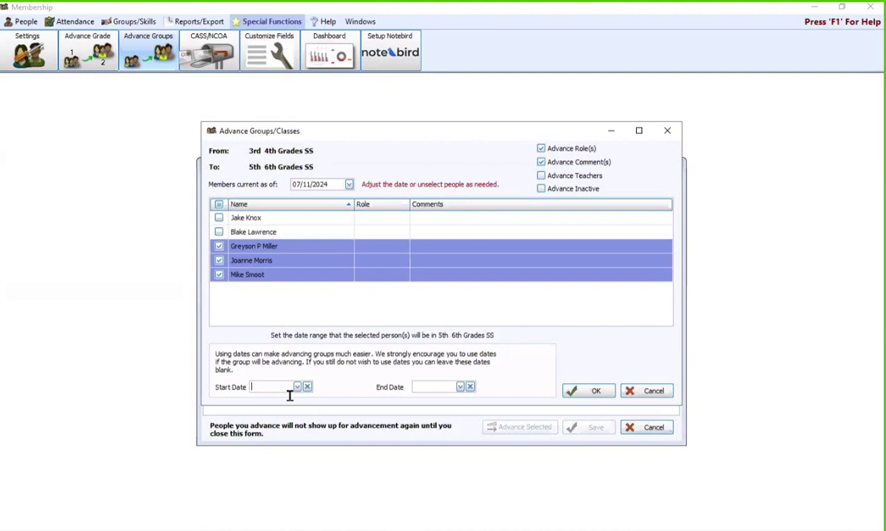
{"action": "type", "text": "0801"}
{"action": "left_click", "coordinate": [445, 389]}
{"action": "type", "text": "07/"}
{"action": "type", "text": "31/"}
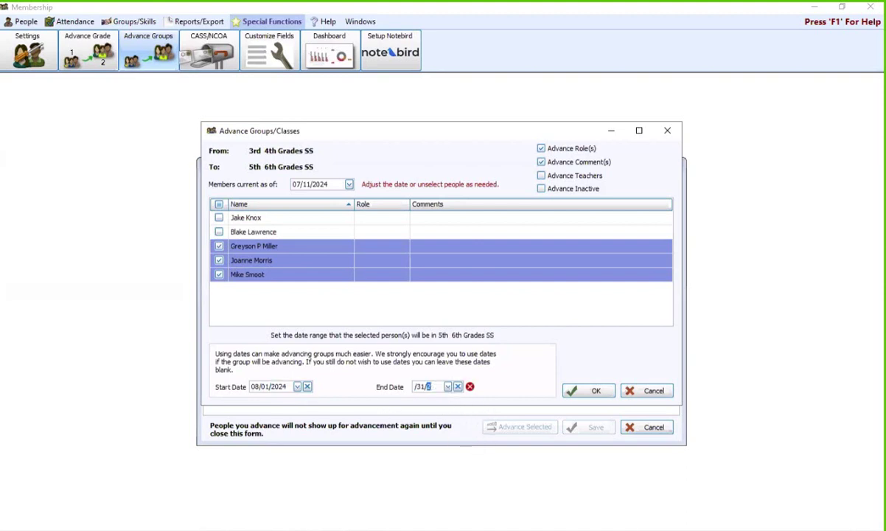
{"action": "type", "text": "2025"}
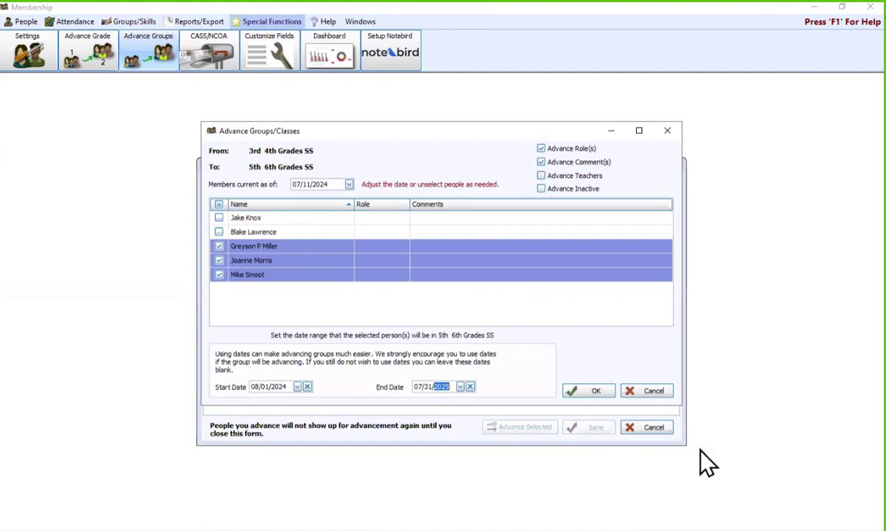
{"action": "left_click", "coordinate": [591, 392]}
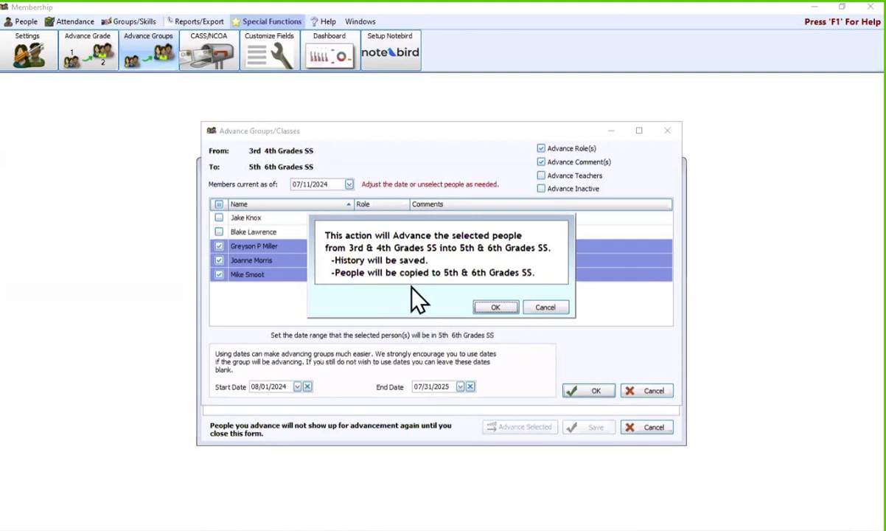
{"action": "left_click", "coordinate": [496, 307]}
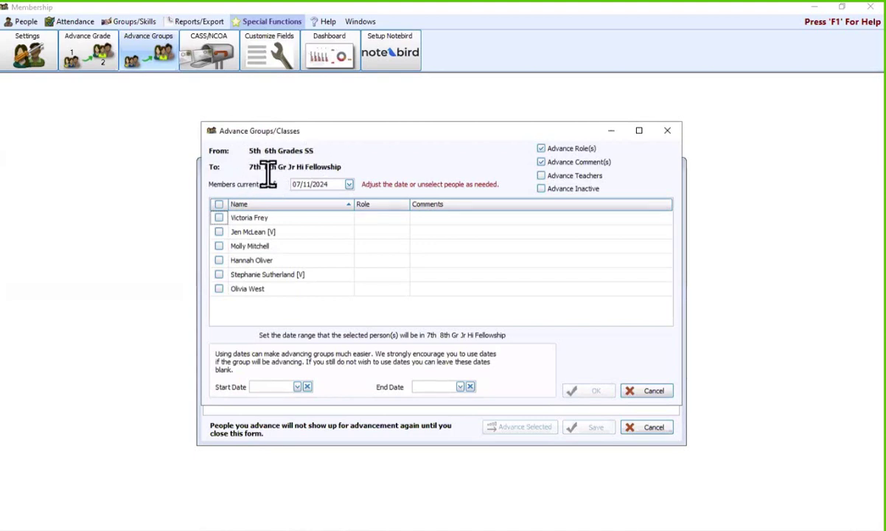
- Advance all 5th & 6th Grades SS members to the 7th & 8th Gr Jr Hi Fellowship, dated 08/01/2024 to 07/31/2025
{"action": "left_click", "coordinate": [218, 205]}
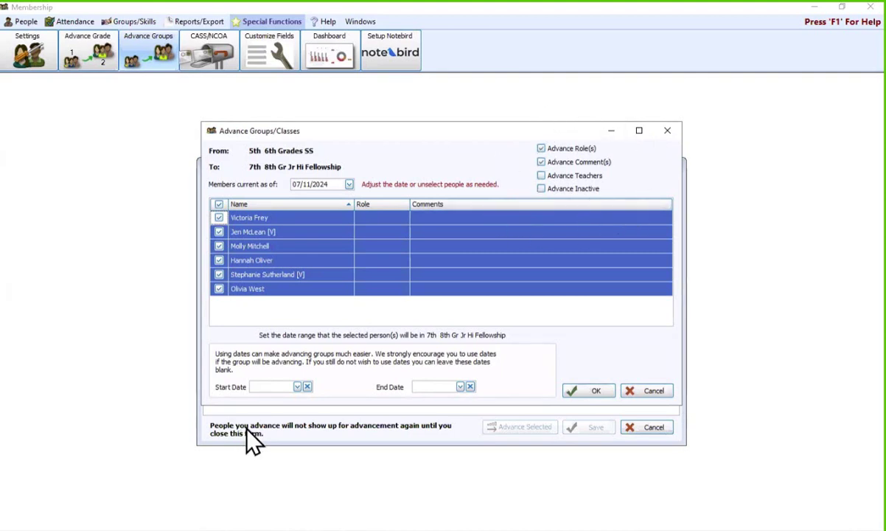
{"action": "left_click", "coordinate": [265, 386]}
{"action": "type", "text": "08/01/2"}
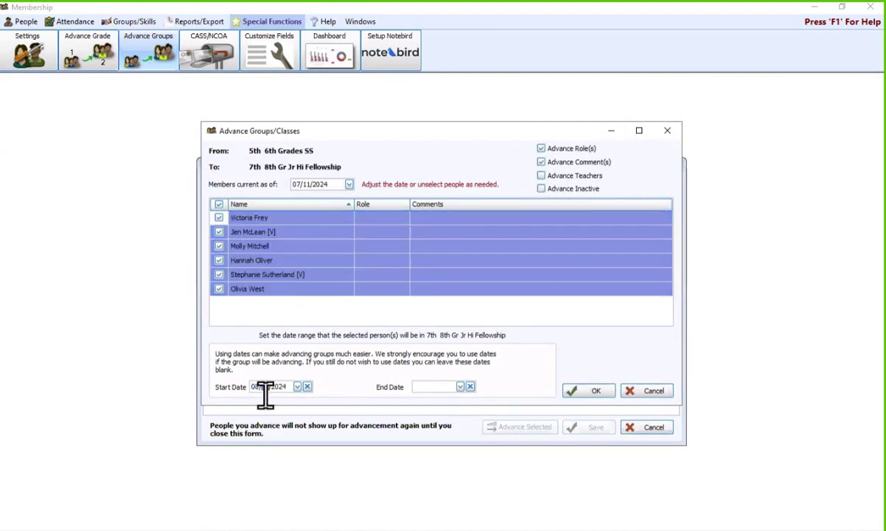
{"action": "type", "text": "024"}
{"action": "key", "text": "Tab"}
{"action": "type", "text": "07/31/2"}
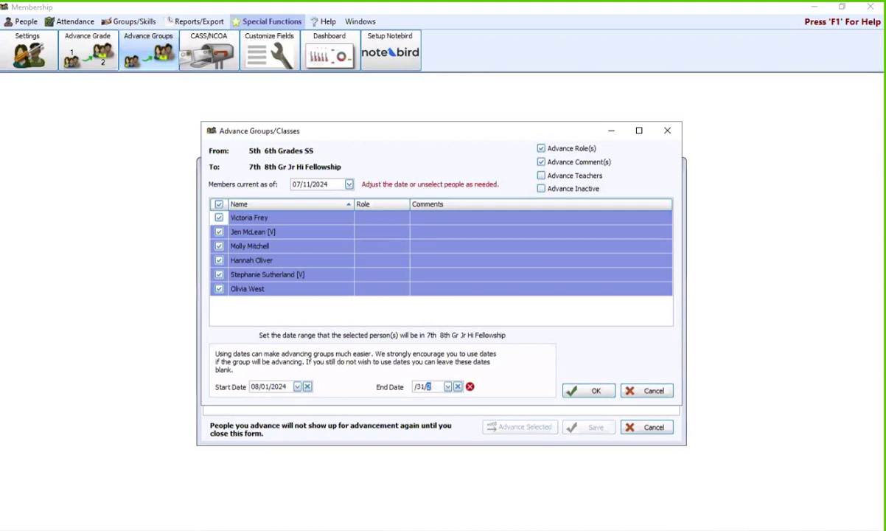
{"action": "type", "text": "024"}
{"action": "type", "text": "2025"}
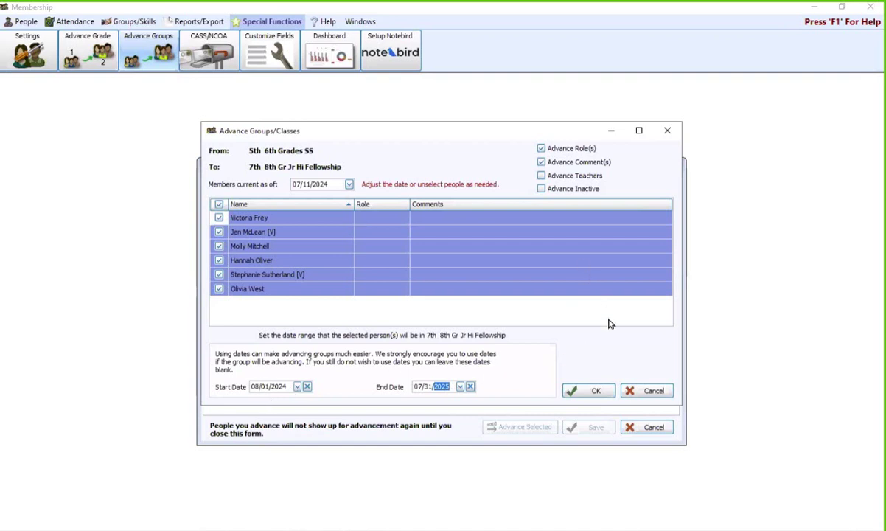
{"action": "left_click", "coordinate": [598, 393]}
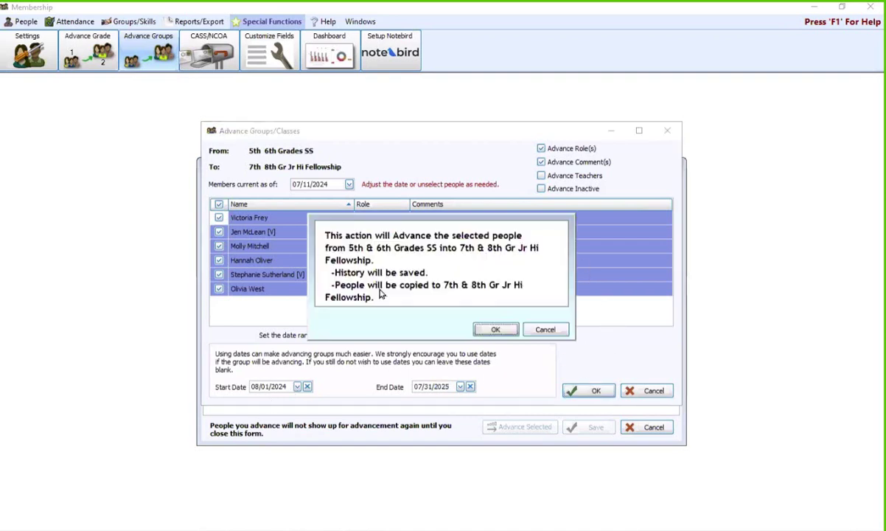
{"action": "left_click", "coordinate": [494, 331]}
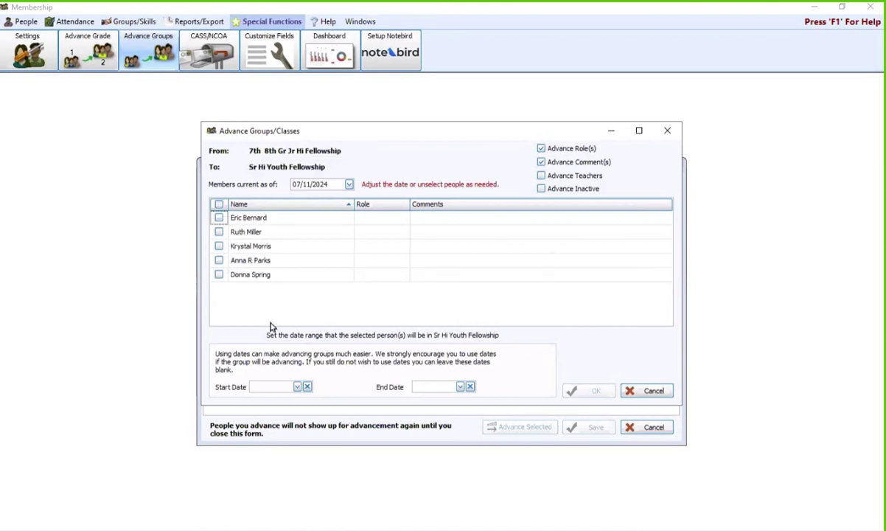
- Advance only the third listed 7th & 8th Gr Jr Hi Fellowship member to Sr Hi Youth Fellowship, dated 08/01/2024 to 07/31/2025
{"action": "left_click", "coordinate": [218, 245]}
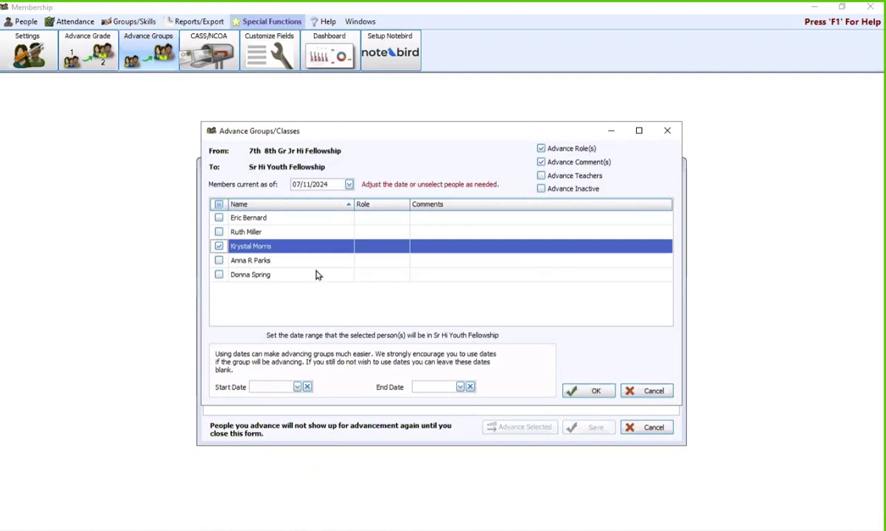
{"action": "left_click", "coordinate": [273, 387]}
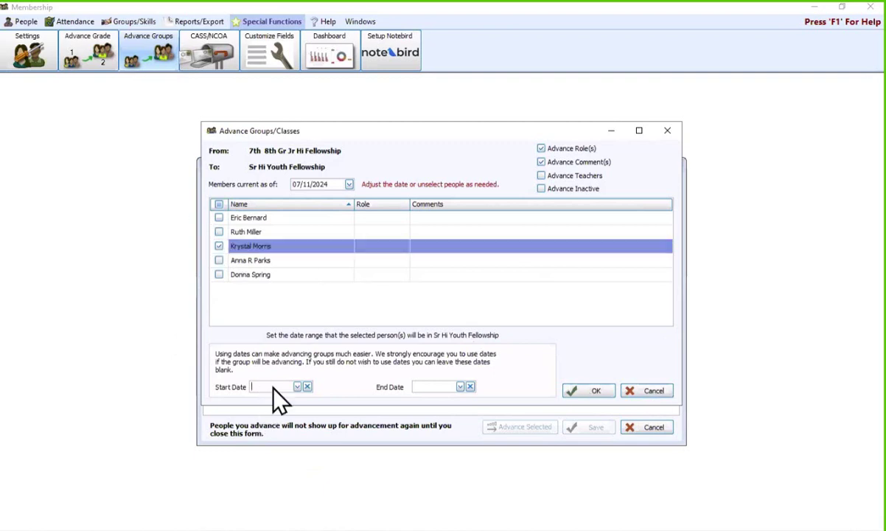
{"action": "type", "text": "08/01/2024"}
{"action": "key", "text": "Tab"}
{"action": "type", "text": "07/31/2025"}
{"action": "left_click", "coordinate": [594, 392]}
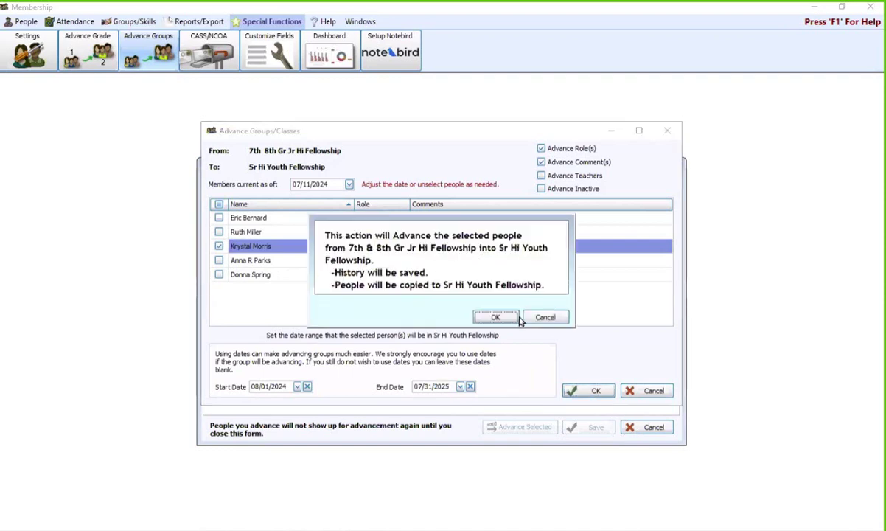
{"action": "left_click", "coordinate": [495, 318]}
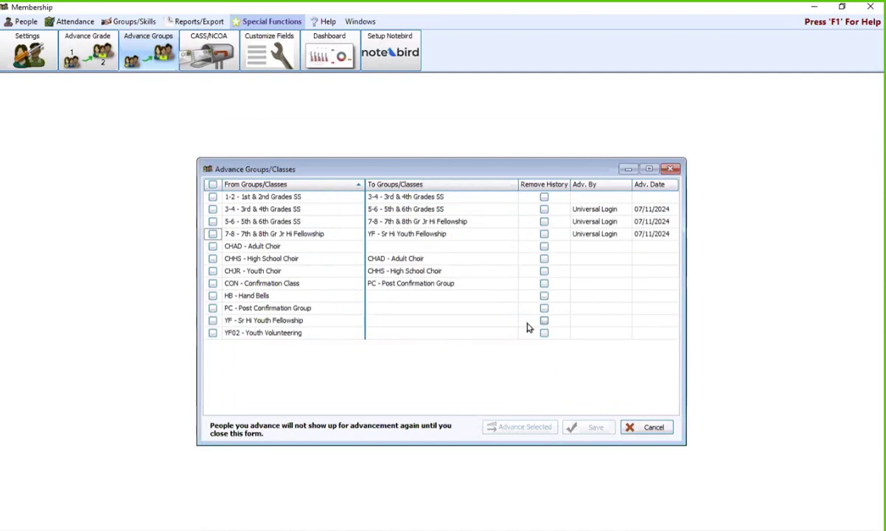